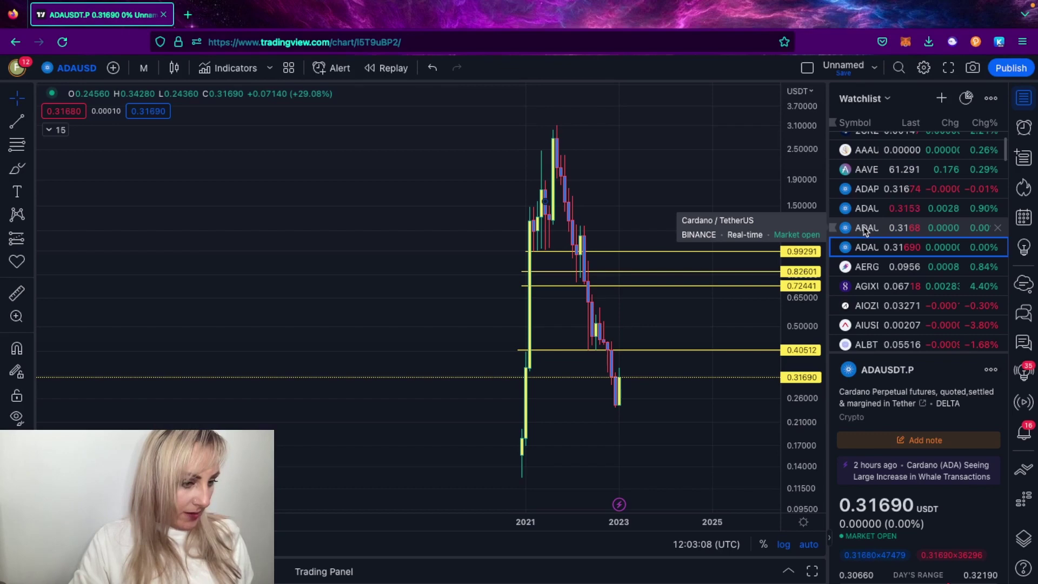
Step: Open the ADAUSDT monthly chart from the watchlist, zoom in, and display it full screen
{"action": "left_click", "coordinate": [865, 230]}
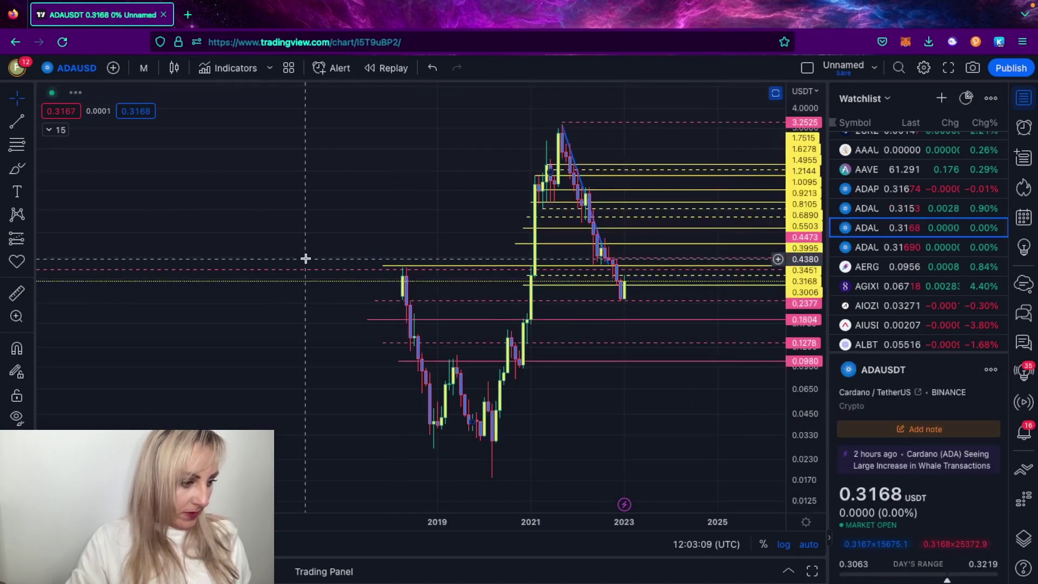
{"action": "scroll", "coordinate": [298, 263], "scroll_direction": "up", "scroll_amount": 1}
{"action": "scroll", "coordinate": [299, 263], "scroll_direction": "up", "scroll_amount": 5}
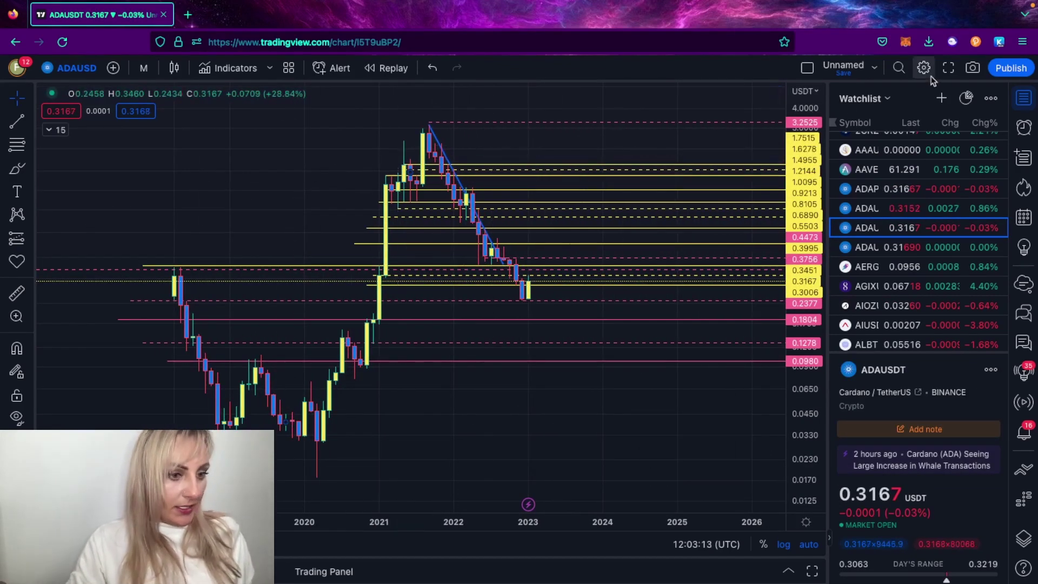
{"action": "left_click", "coordinate": [948, 67]}
{"action": "scroll", "coordinate": [660, 283], "scroll_direction": "up", "scroll_amount": 4}
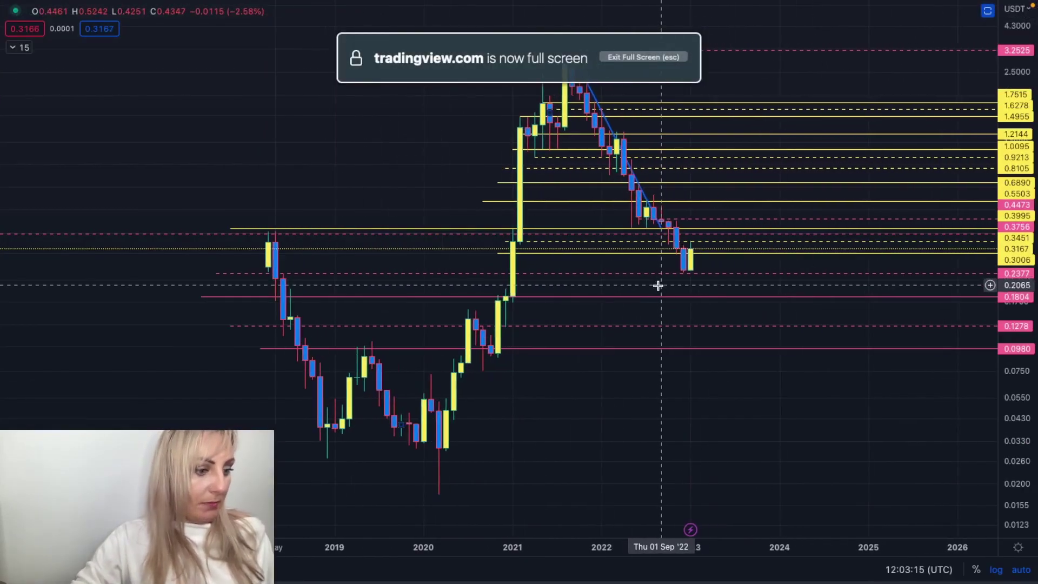
Step: Zoom the time axis and pan the monthly chart back to reveal ADA's 2018 candles
{"action": "scroll", "coordinate": [662, 281], "scroll_direction": "up", "scroll_amount": 1}
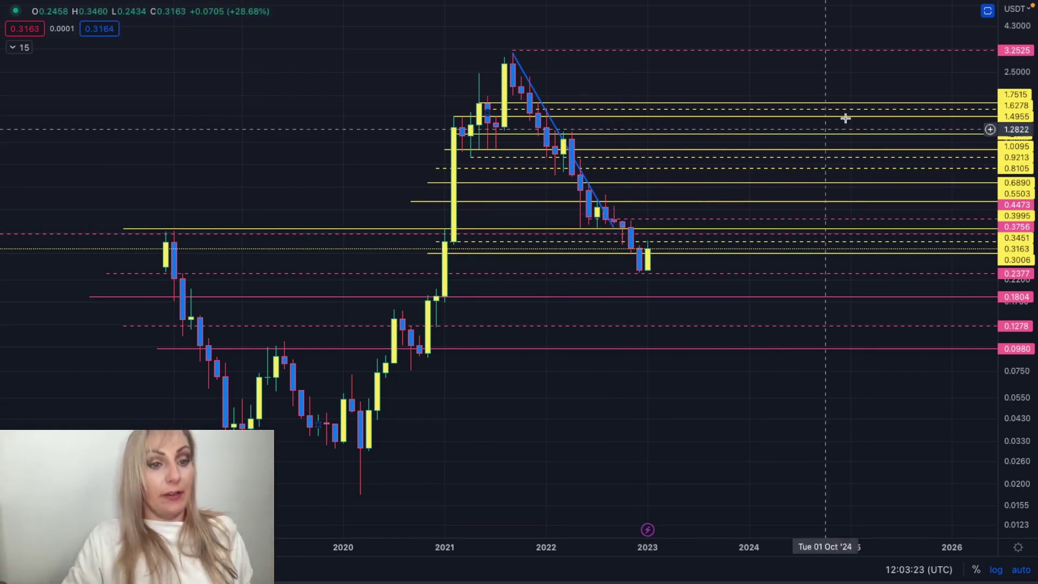
{"action": "mouse_move", "coordinate": [990, 3]}
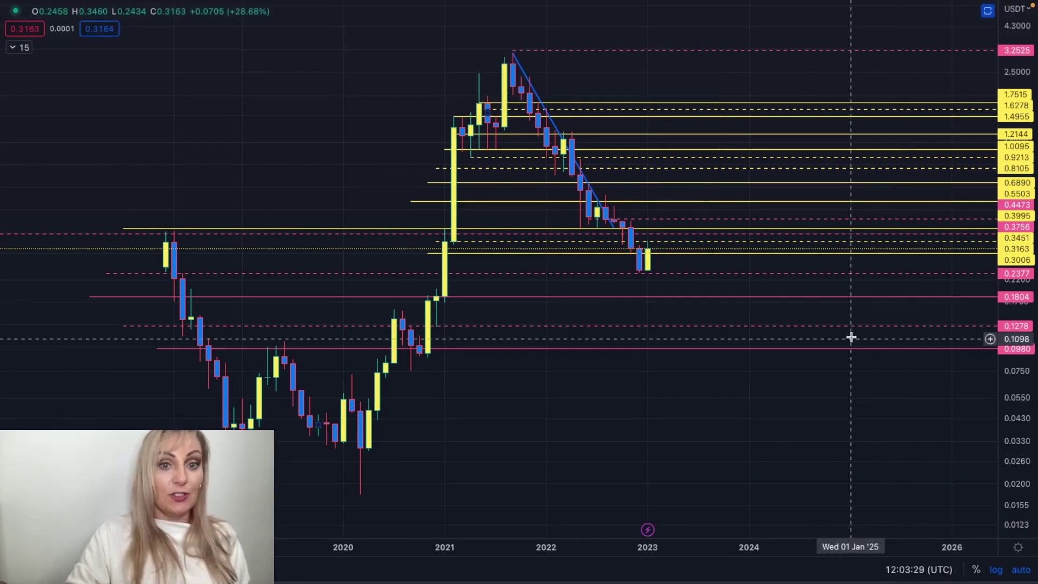
{"action": "left_click_drag", "start_coordinate": [677, 407], "coordinate": [800, 361]}
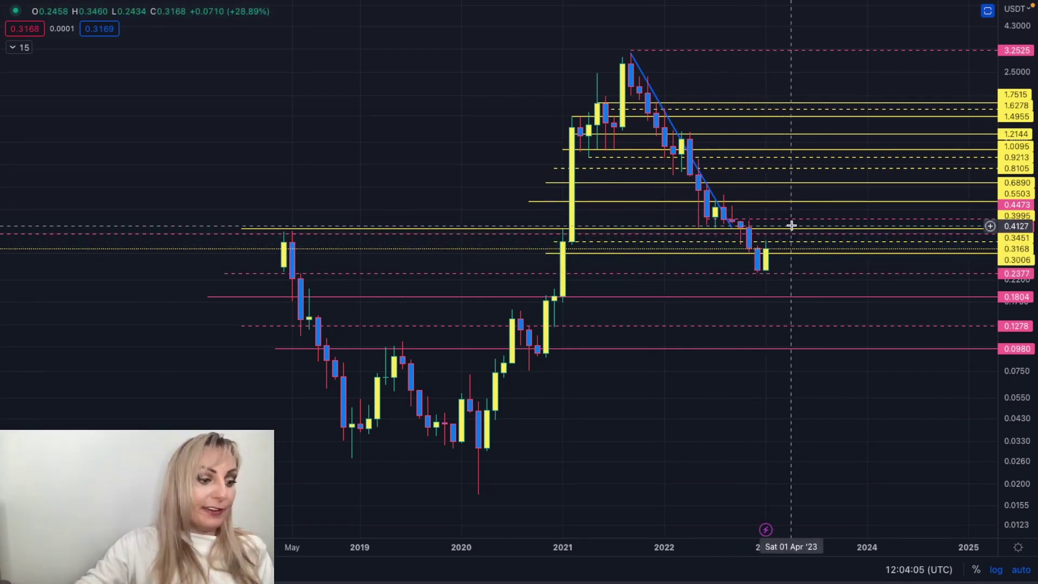
Step: Drag the blue downtrend line's lower end down and right past the latest candles, then deselect it
{"action": "left_click", "coordinate": [737, 230]}
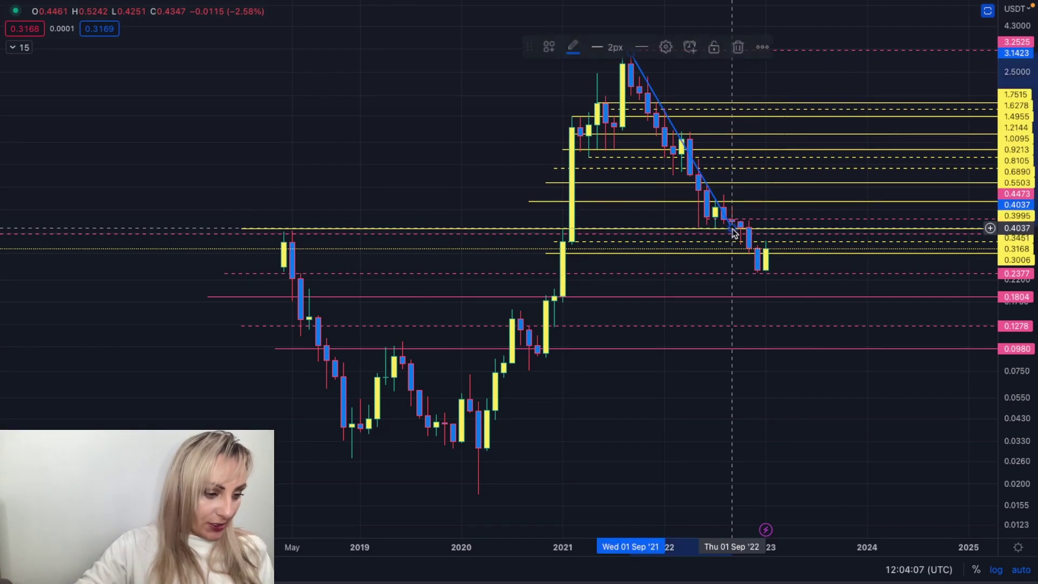
{"action": "left_click_drag", "start_coordinate": [757, 263], "coordinate": [773, 297]}
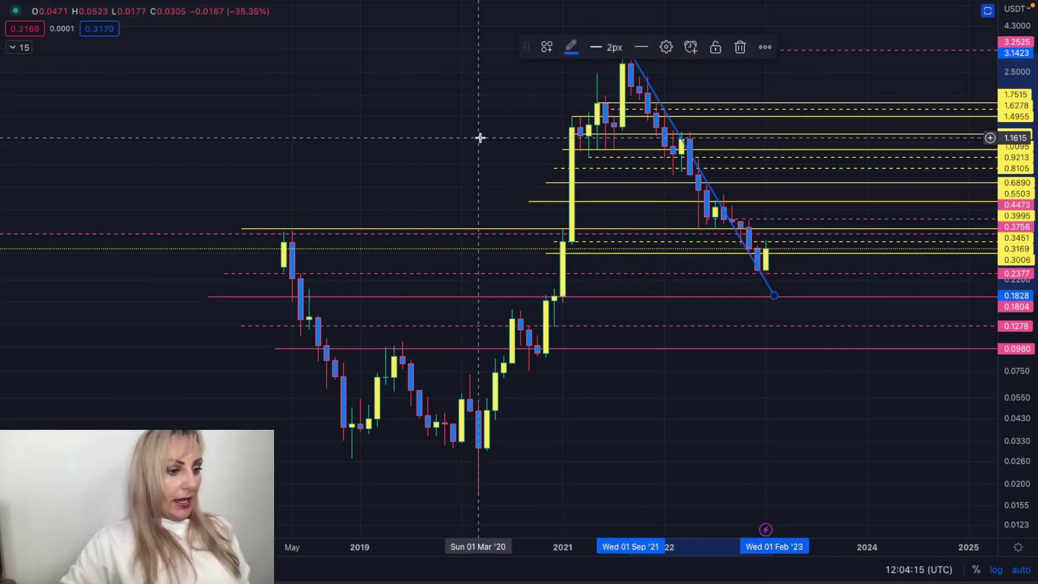
{"action": "scroll", "coordinate": [480, 138], "scroll_direction": "up", "scroll_amount": 1}
{"action": "left_click", "coordinate": [456, 118]}
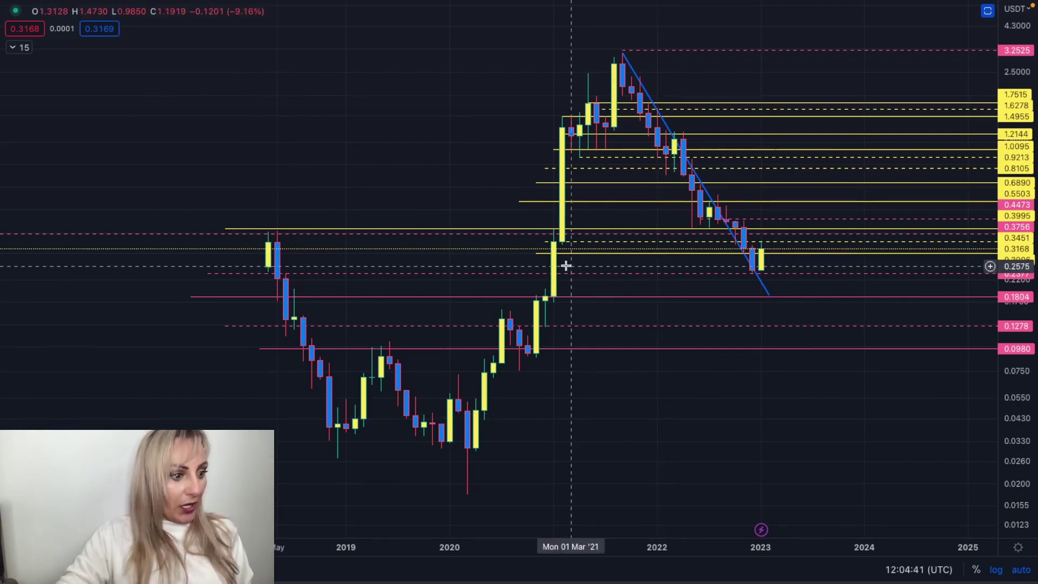
Step: Bring back the RSI and oscillator panes below the ADAUSDT price chart
{"action": "scroll", "coordinate": [566, 266], "scroll_direction": "up", "scroll_amount": 1}
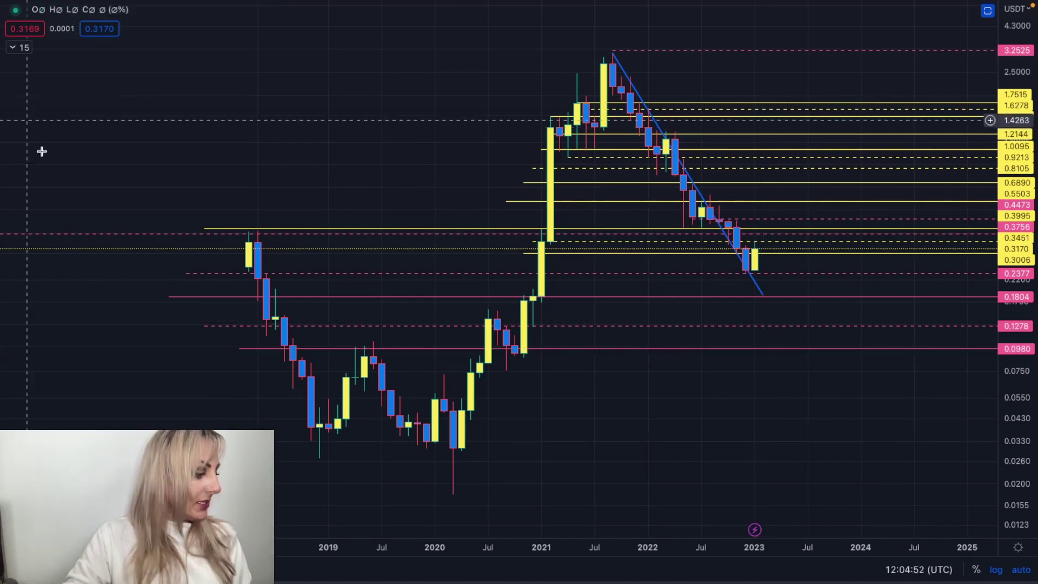
{"action": "double_click", "coordinate": [50, 328]}
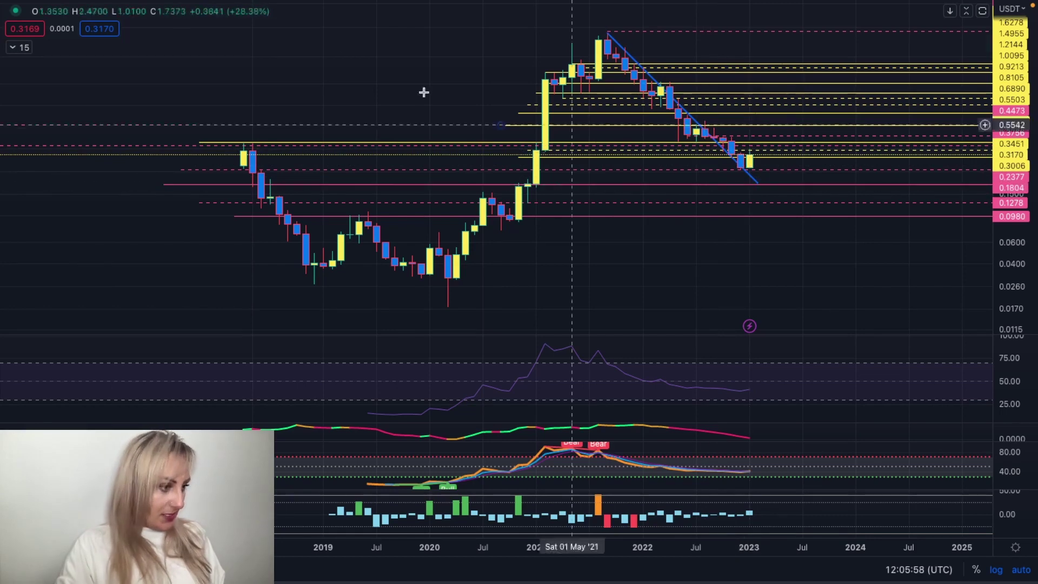
Step: Maximise the price chart, turn on Traders Reality in the indicator legend, then collapse and reopen the legend
{"action": "double_click", "coordinate": [364, 93]}
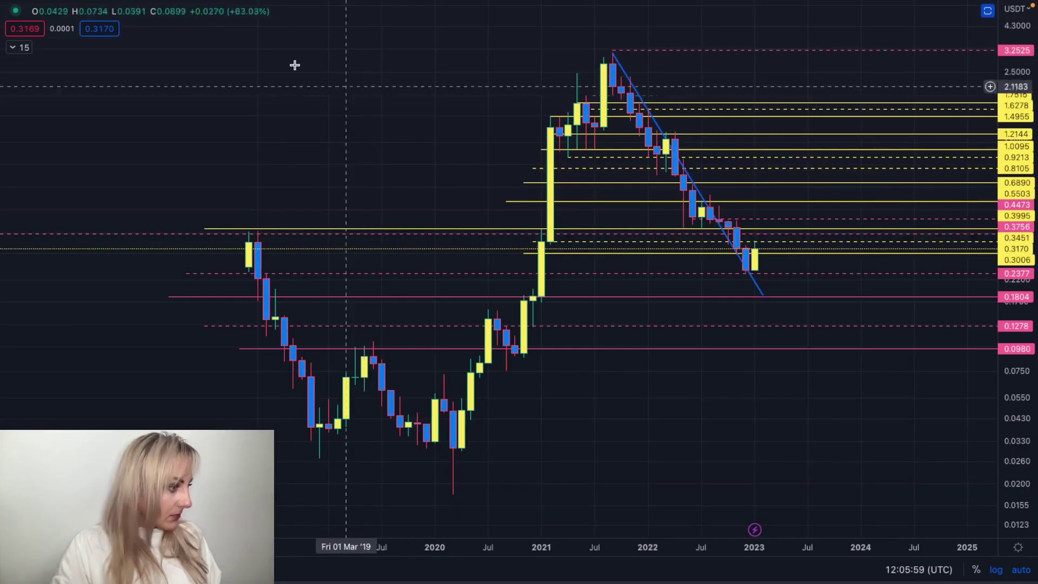
{"action": "left_click", "coordinate": [13, 48]}
{"action": "left_click", "coordinate": [868, 48]}
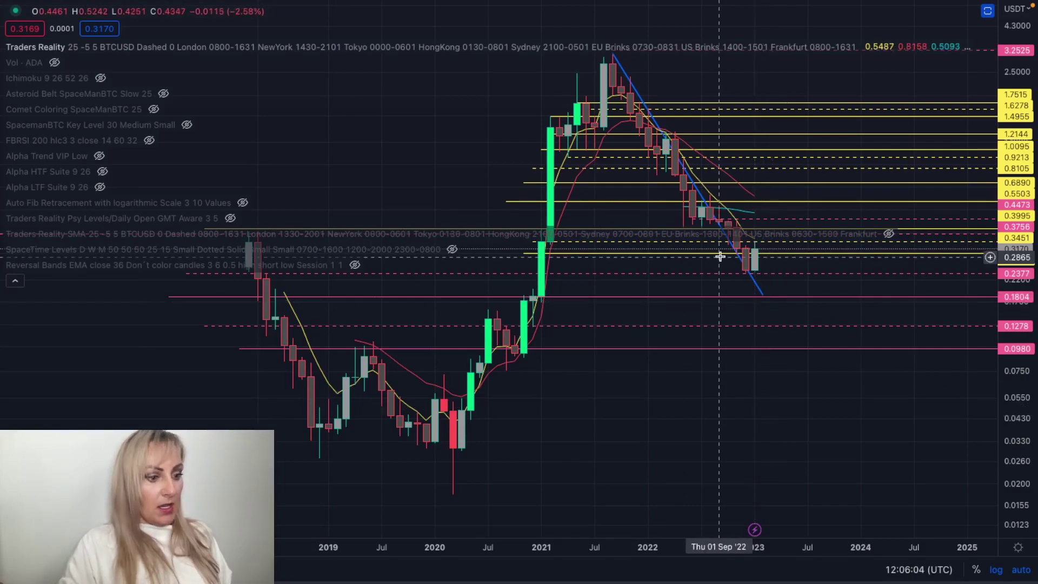
{"action": "left_click", "coordinate": [16, 281]}
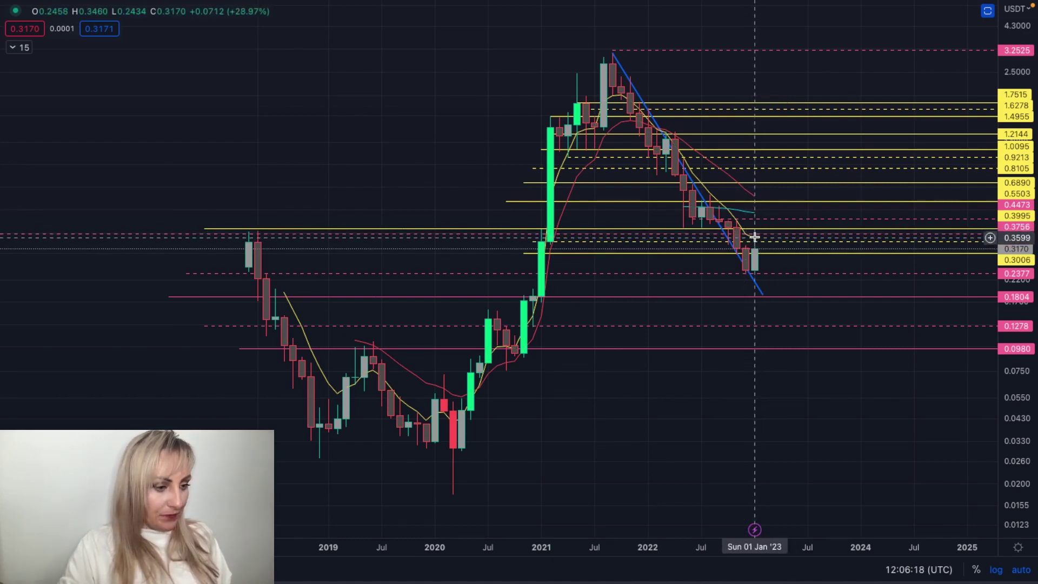
{"action": "left_click", "coordinate": [22, 51]}
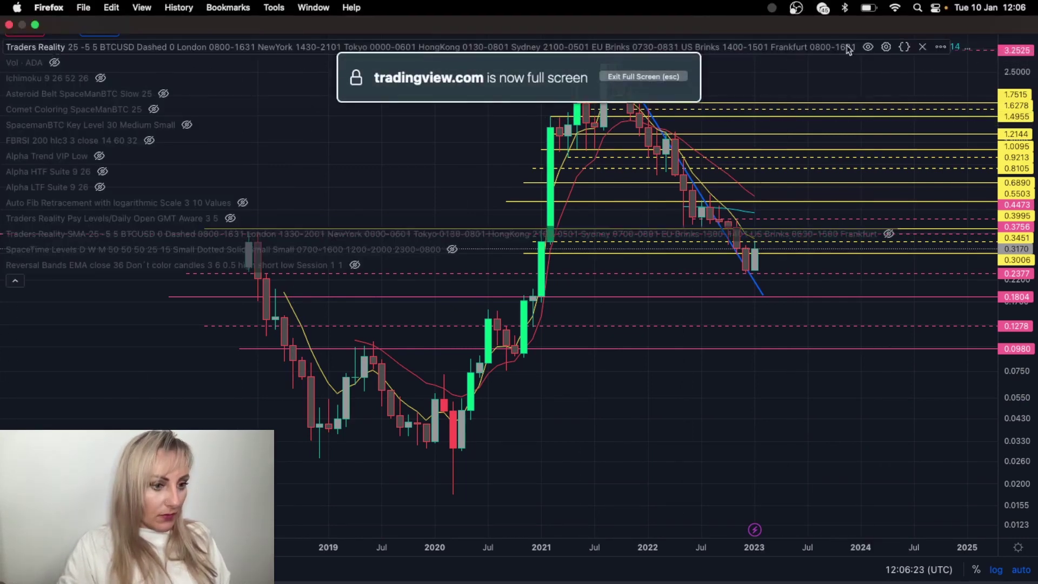
{"action": "left_click", "coordinate": [886, 47]}
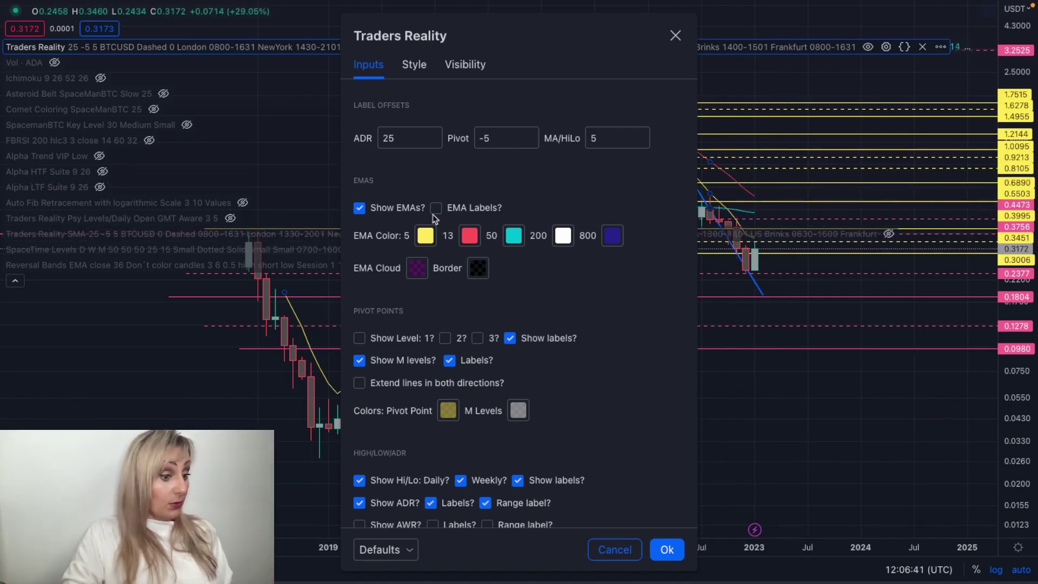
{"action": "left_click", "coordinate": [675, 35]}
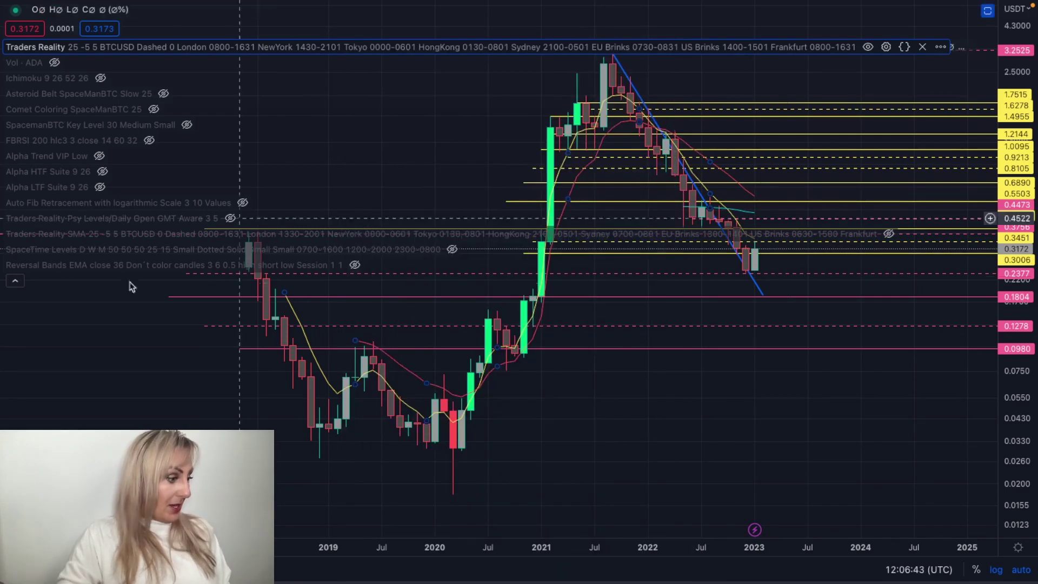
Step: Collapse the indicator legend, toggle the indicator panes on and off, and deselect the 0.0980 line
{"action": "left_click", "coordinate": [15, 280]}
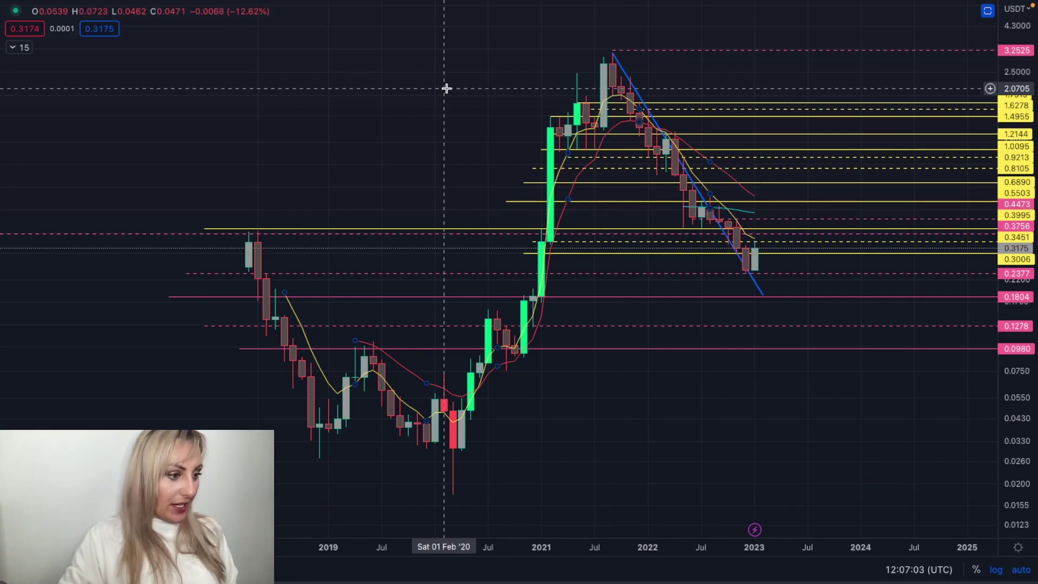
{"action": "double_click", "coordinate": [444, 260]}
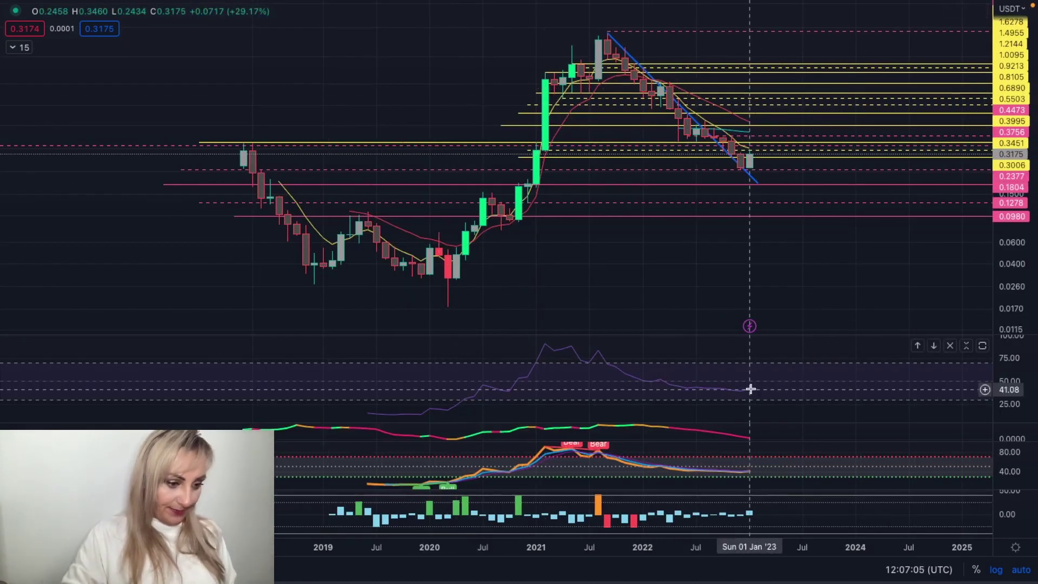
{"action": "double_click", "coordinate": [600, 225]}
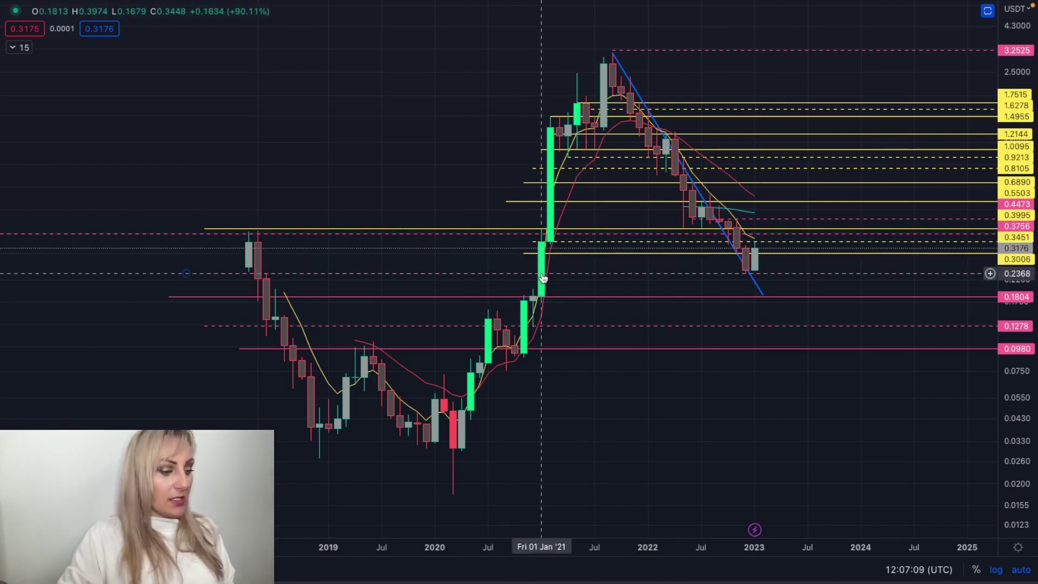
{"action": "left_click", "coordinate": [525, 353]}
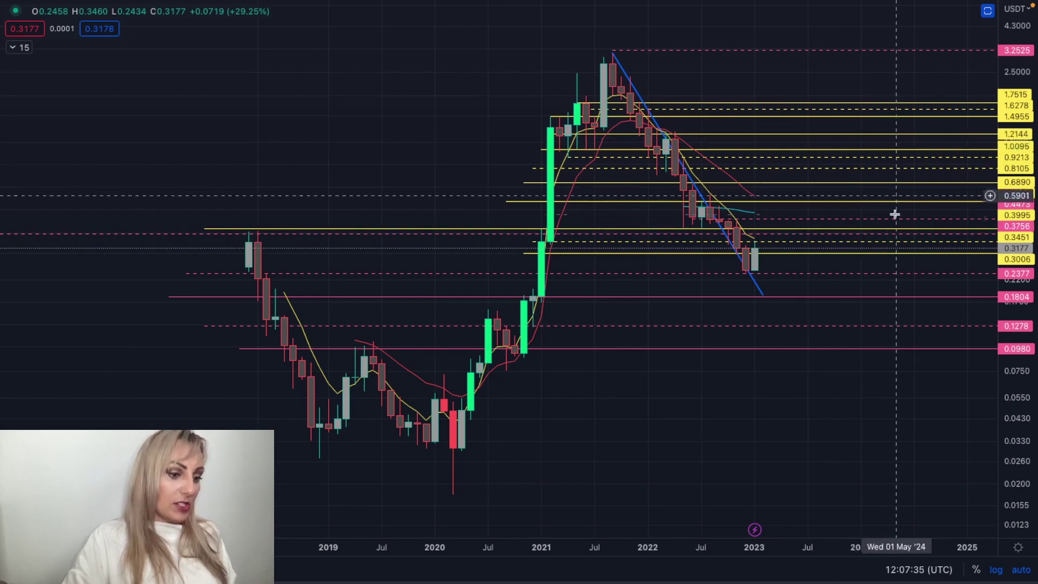
{"action": "scroll", "coordinate": [523, 153], "scroll_direction": "up", "scroll_amount": 1}
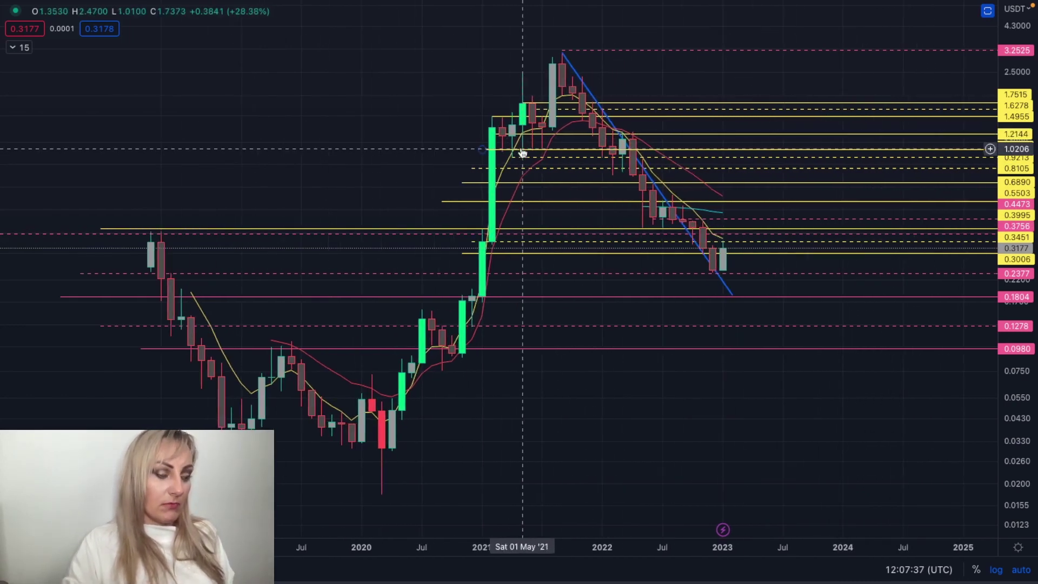
Step: Change the interval from 1 month to 1 day, recentre on recent candles, and restore full screen
{"action": "key", "text": "Escape"}
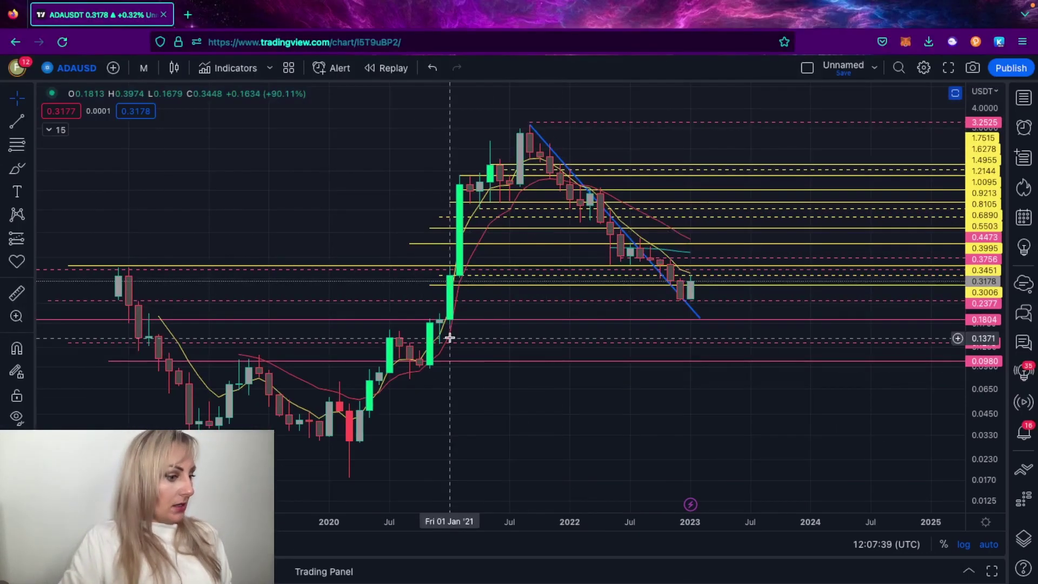
{"action": "left_click", "coordinate": [144, 68]}
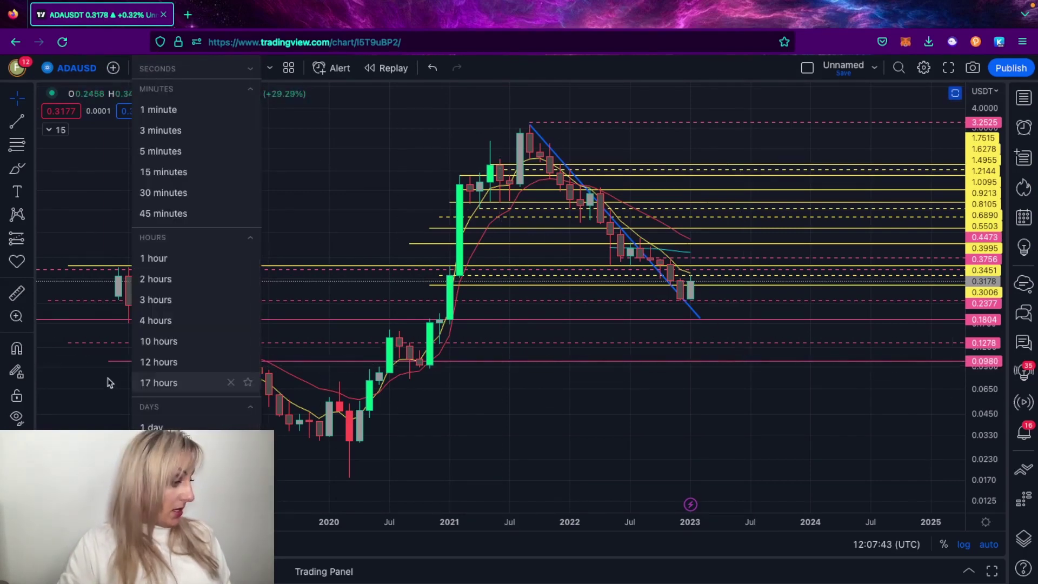
{"action": "left_click", "coordinate": [156, 427]}
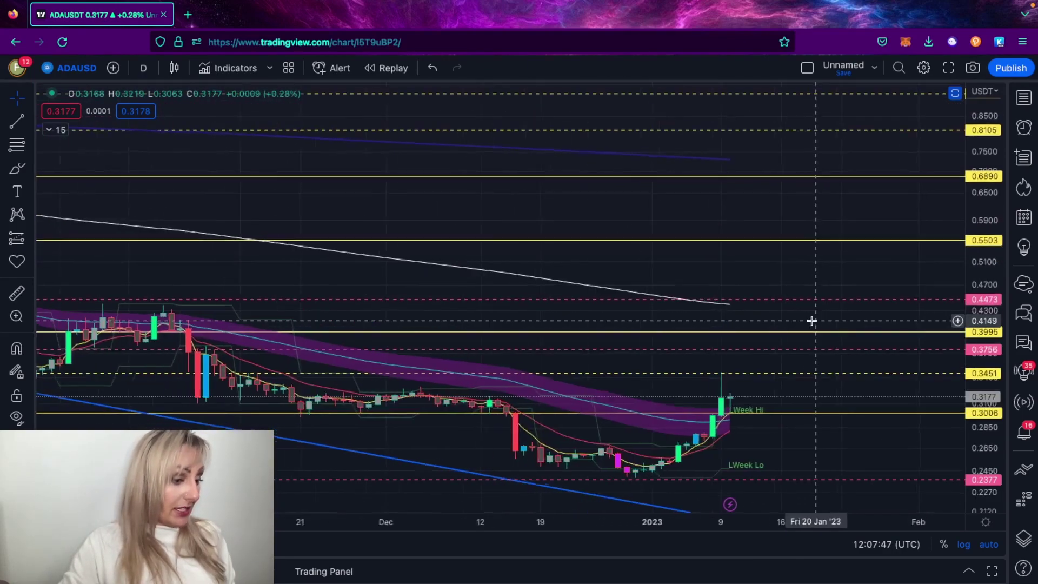
{"action": "left_click_drag", "start_coordinate": [976, 460], "coordinate": [976, 368]}
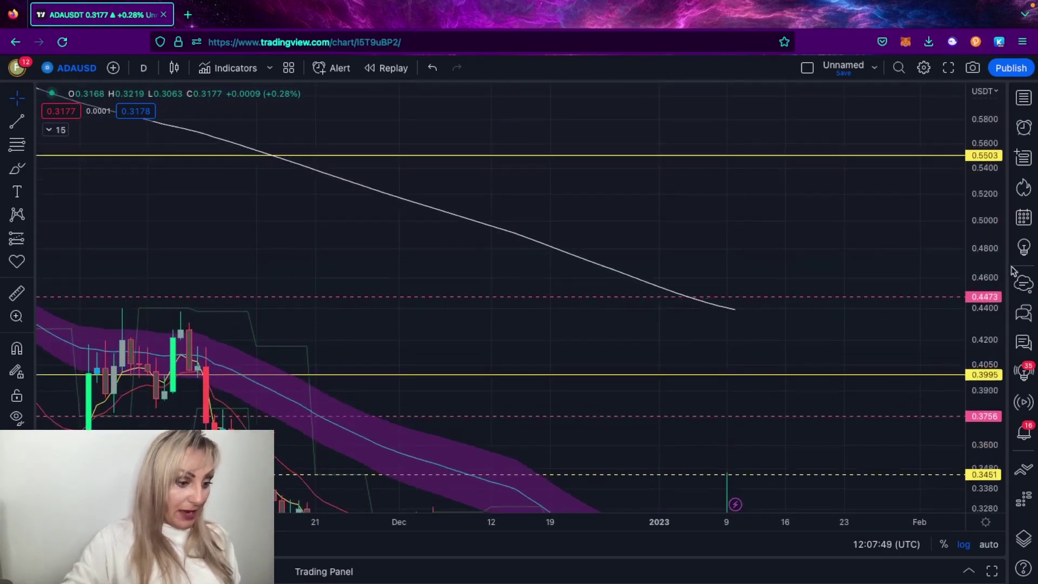
{"action": "left_click_drag", "start_coordinate": [724, 225], "coordinate": [760, 52]}
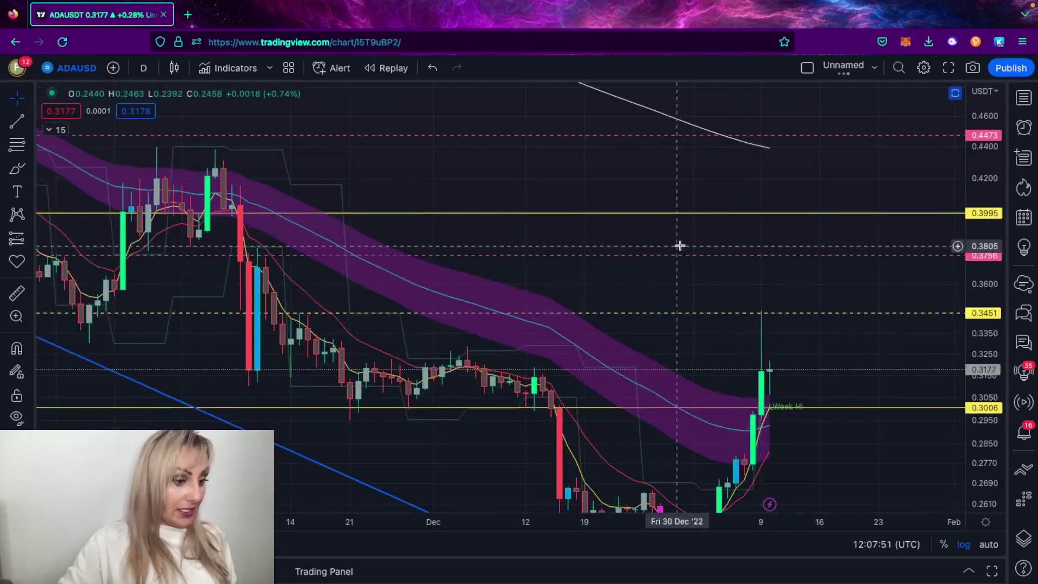
{"action": "left_click_drag", "start_coordinate": [728, 162], "coordinate": [702, 90]}
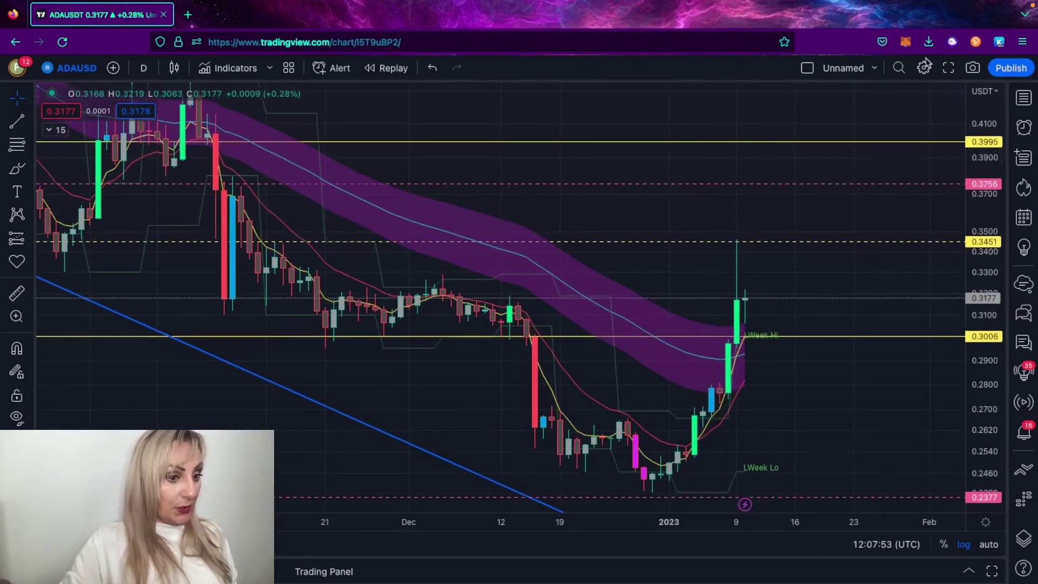
{"action": "left_click", "coordinate": [948, 68]}
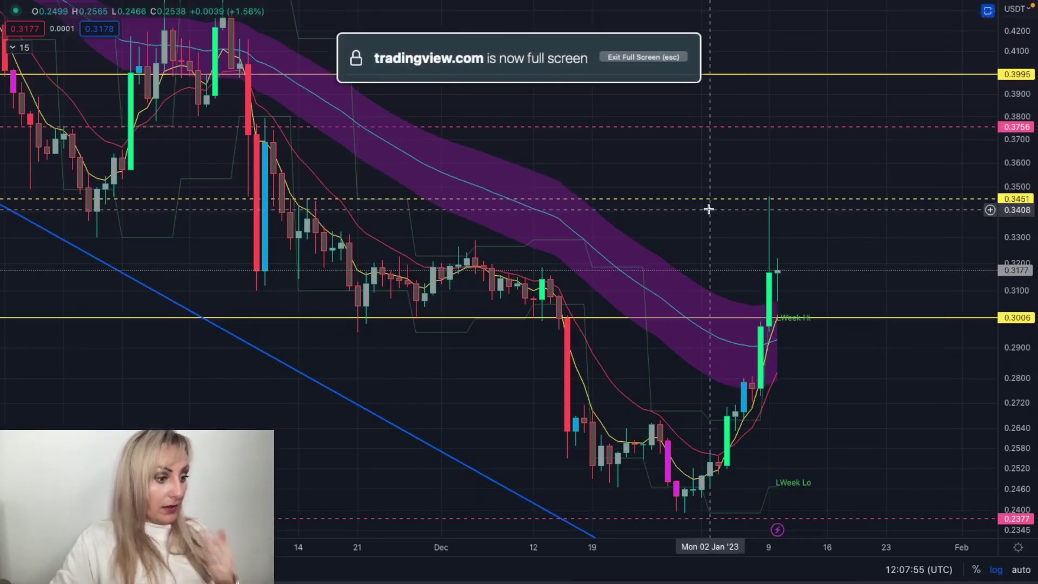